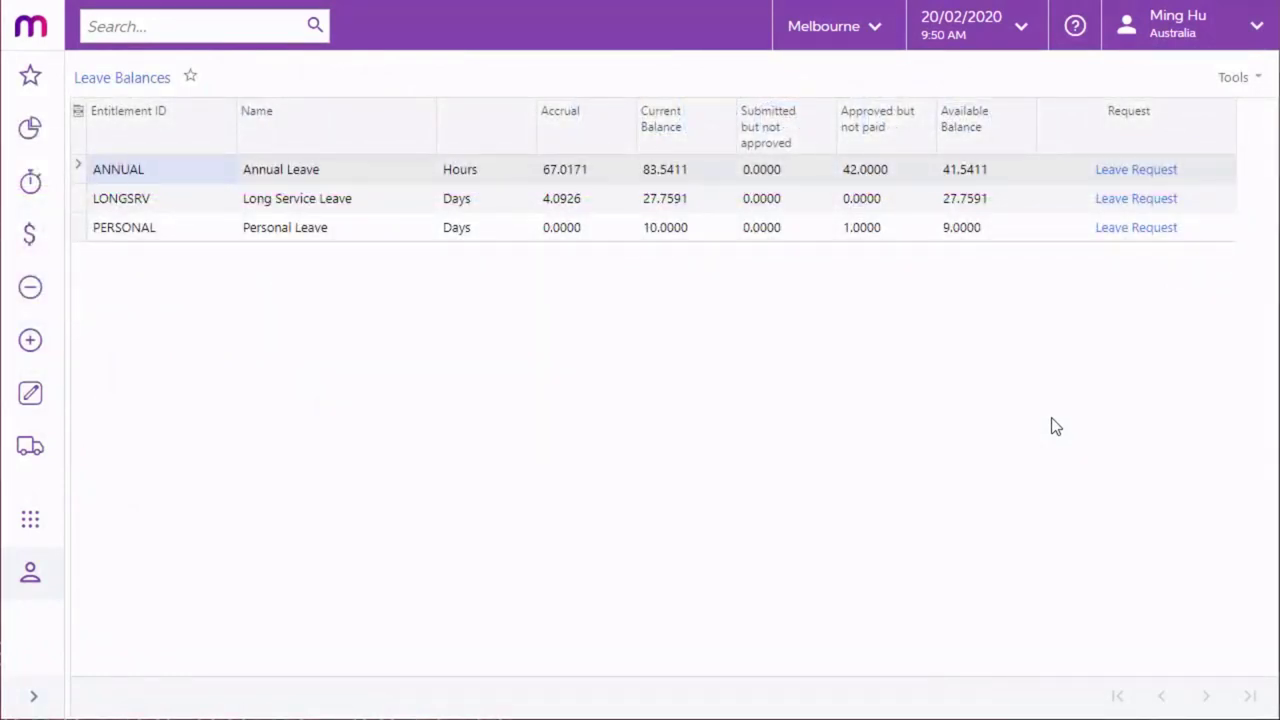
- Check the long service and personal leave balances, and project the leave balances to an enquiry date of 31/03/2020
{"action": "left_click", "coordinate": [839, 205]}
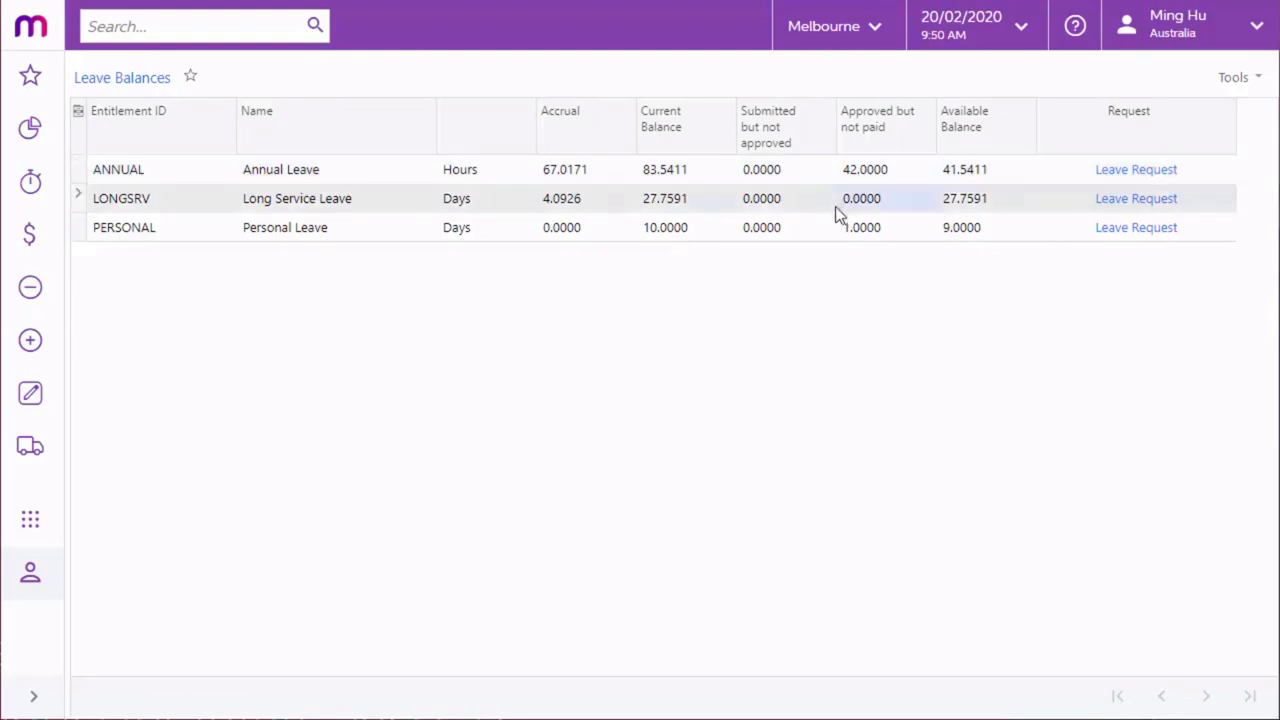
{"action": "left_click", "coordinate": [819, 238]}
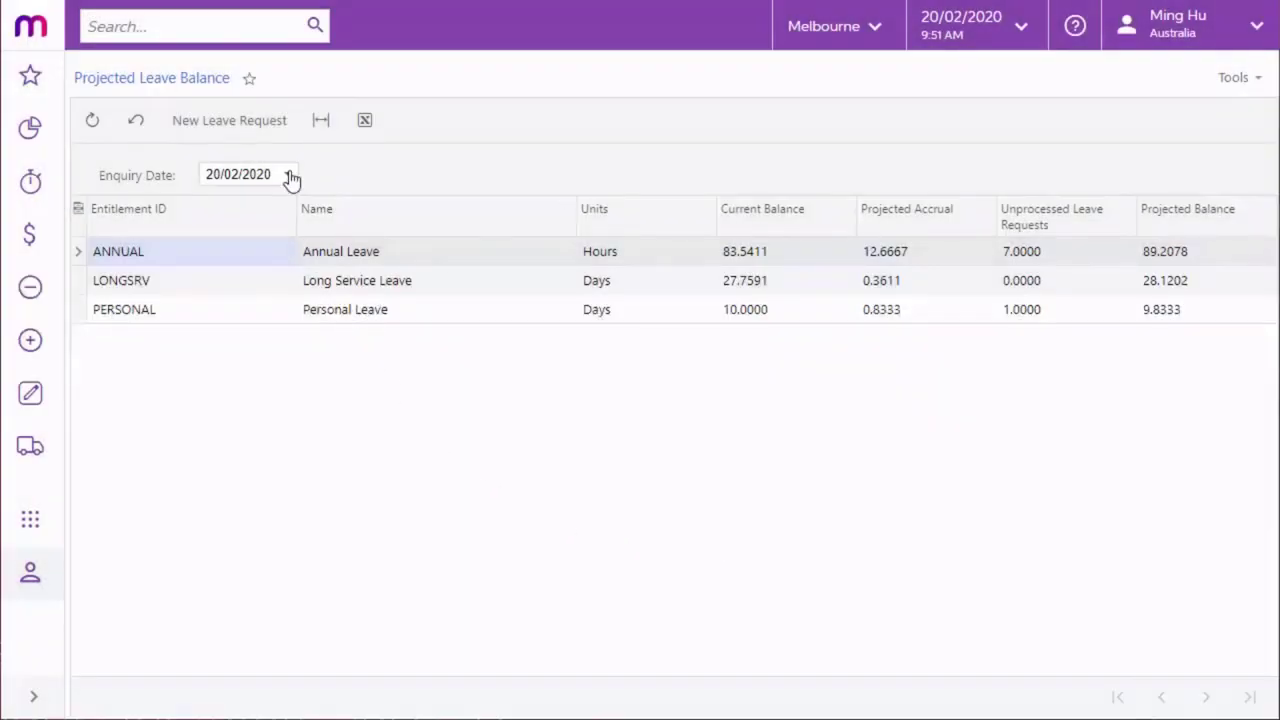
{"action": "left_click", "coordinate": [287, 174]}
{"action": "left_click", "coordinate": [372, 212]}
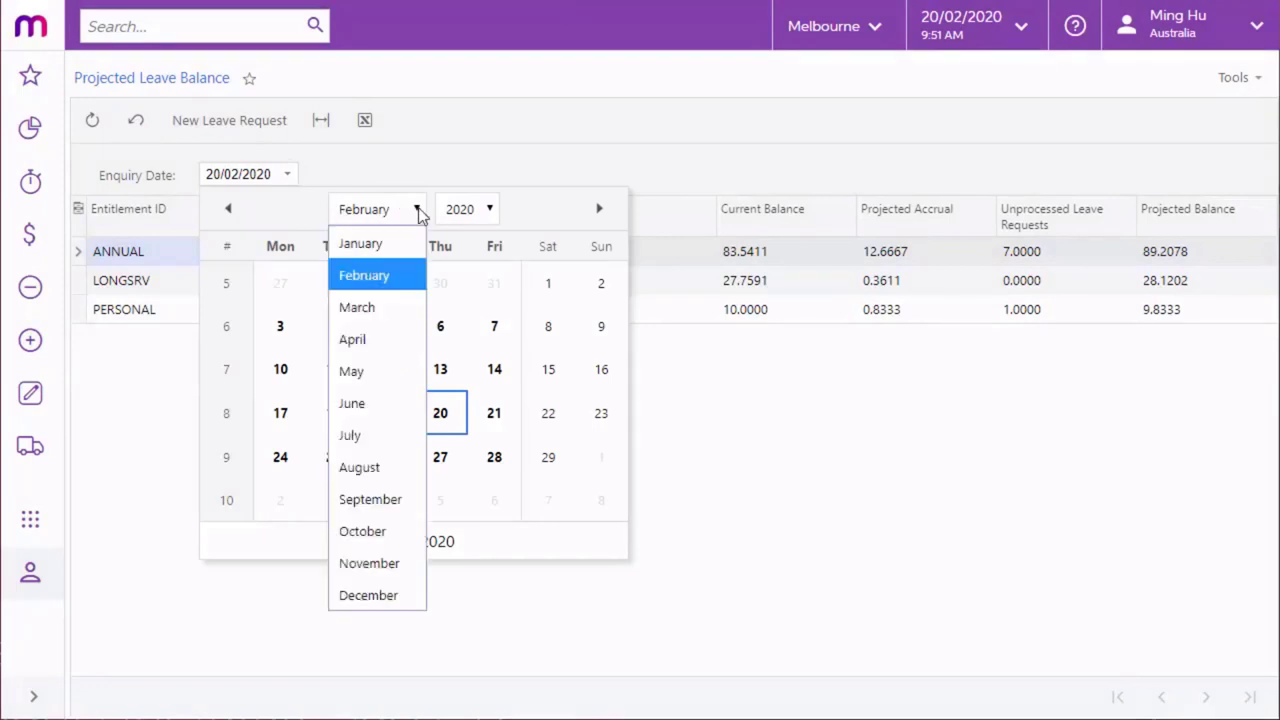
{"action": "left_click", "coordinate": [367, 310]}
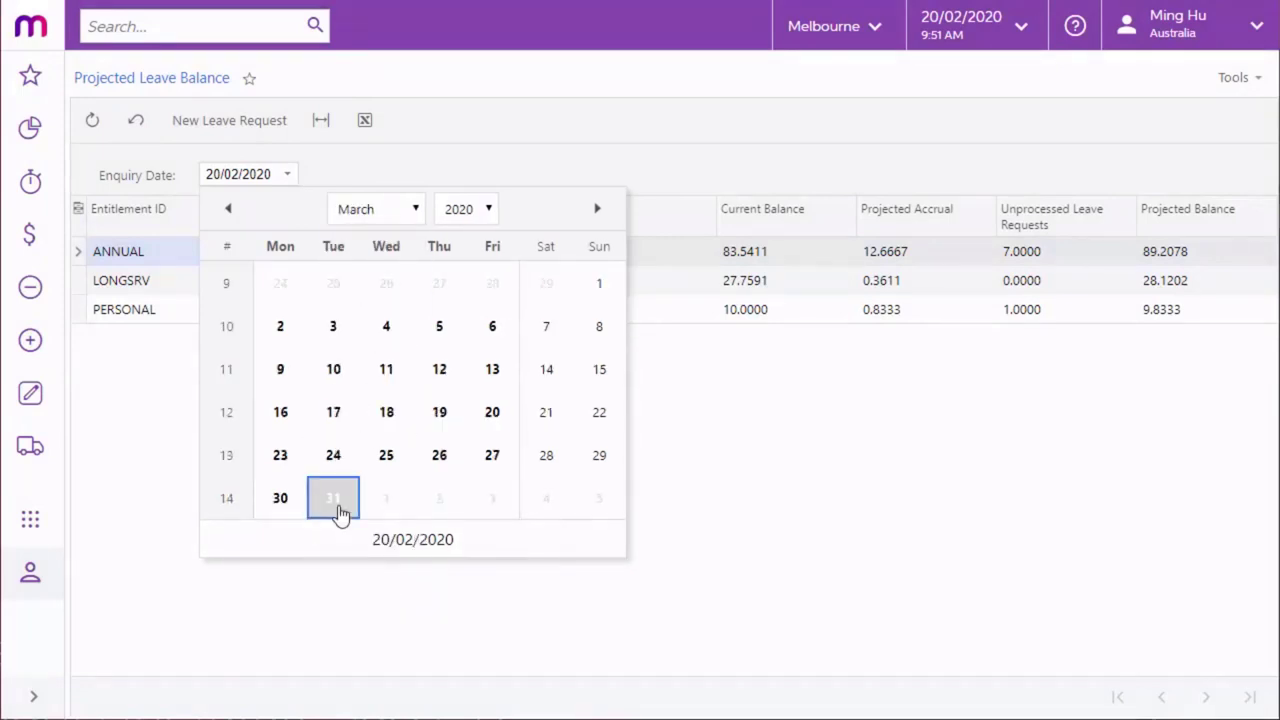
{"action": "left_click", "coordinate": [332, 499]}
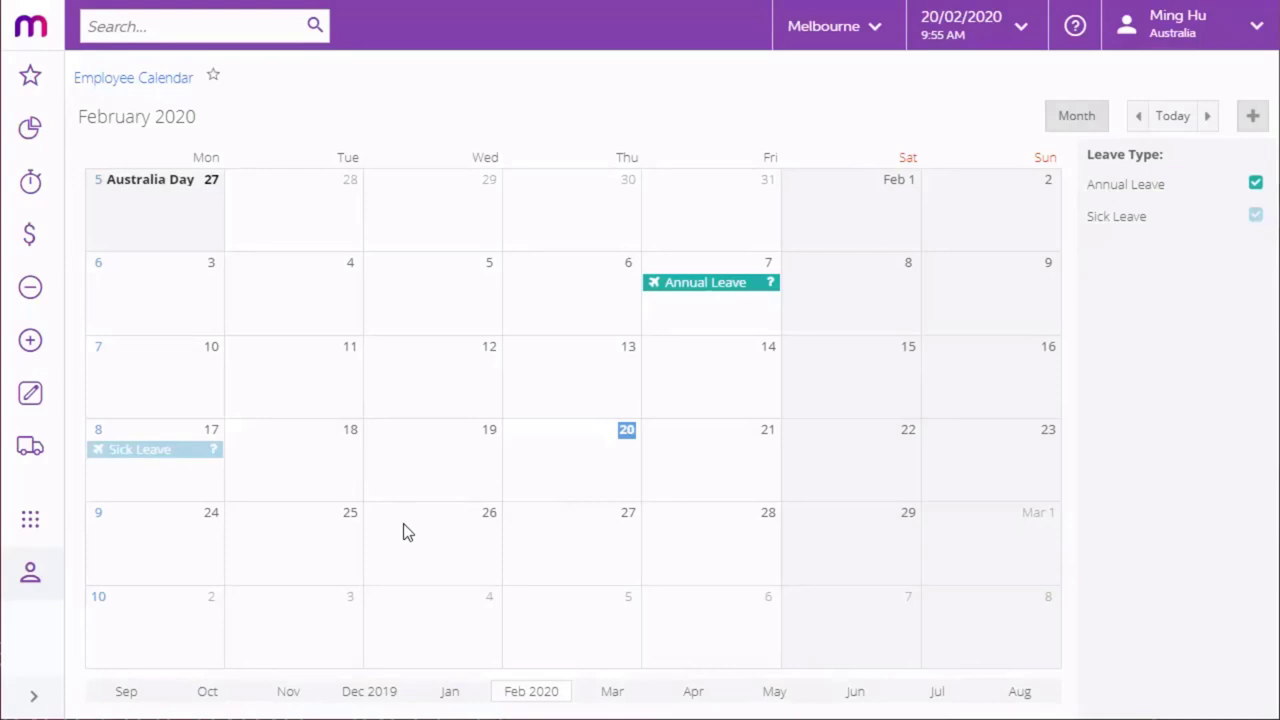
- Create an Annual Leave request for 26/02/2020 to 28/02/2020 from the employee calendar and submit it
{"action": "left_click_drag", "start_coordinate": [406, 531], "coordinate": [757, 551]}
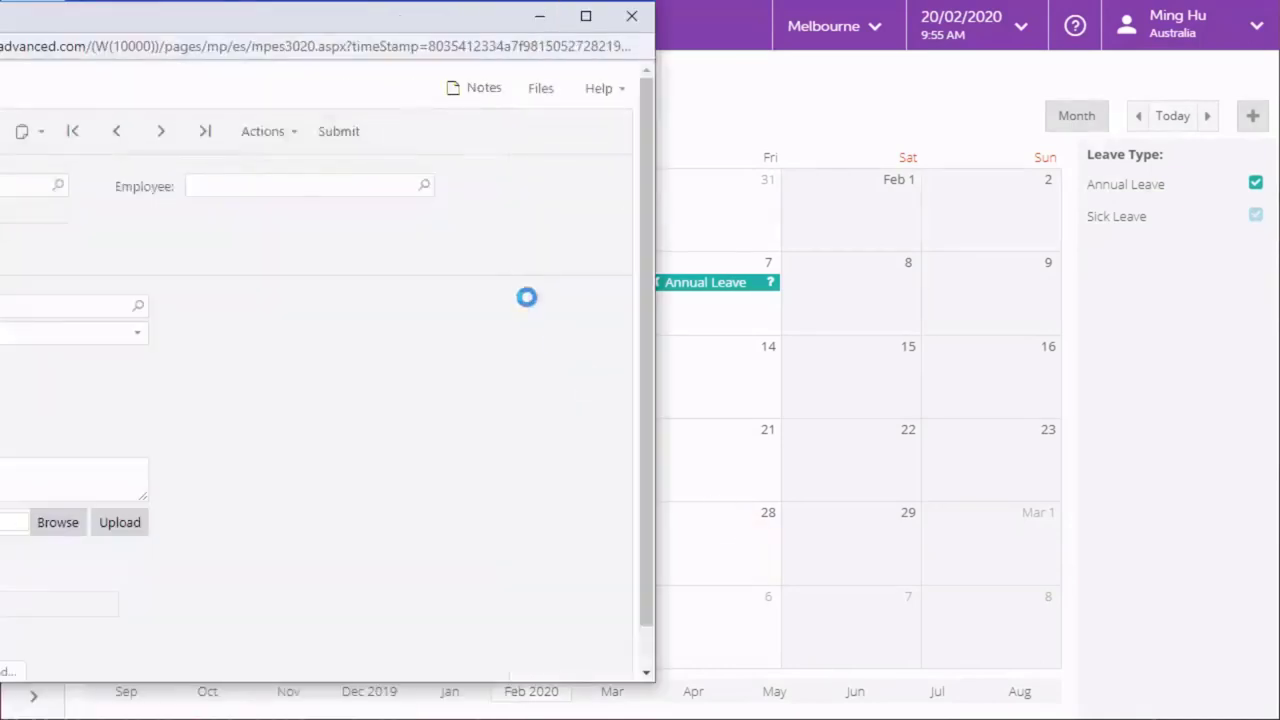
{"action": "left_click_drag", "start_coordinate": [370, 22], "coordinate": [862, 22]}
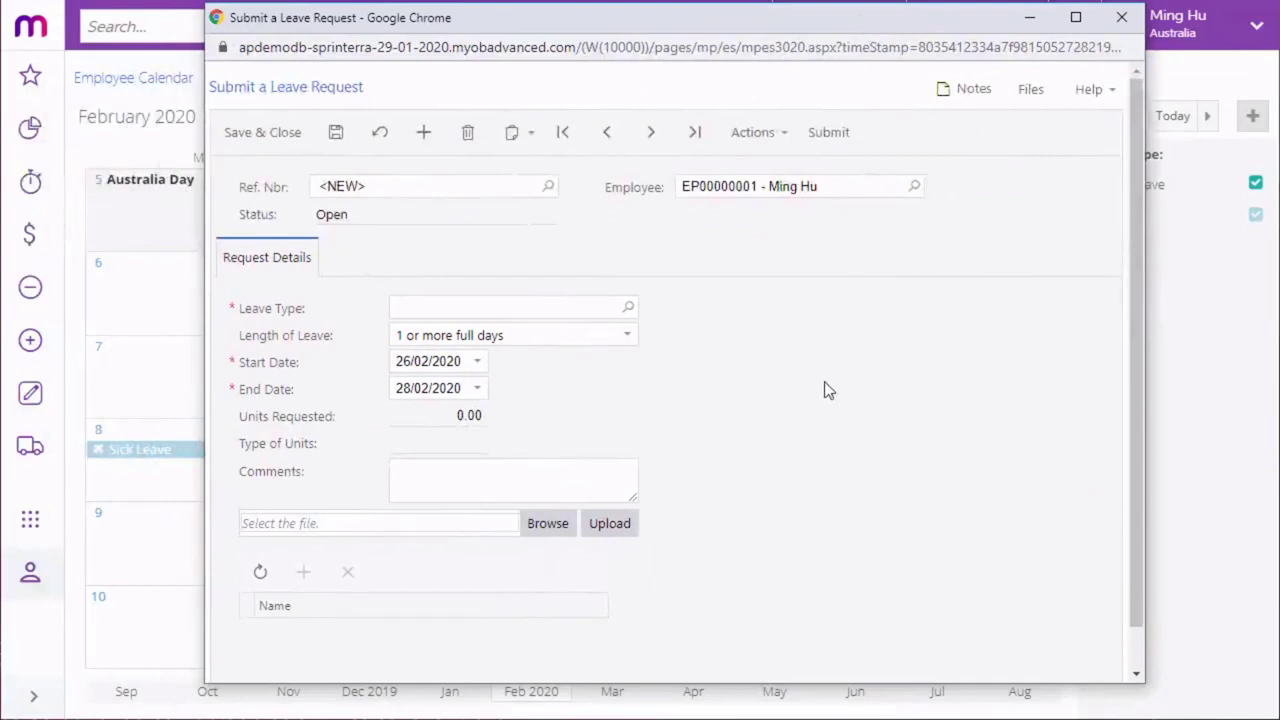
{"action": "left_click", "coordinate": [629, 308]}
{"action": "double_click", "coordinate": [520, 433]}
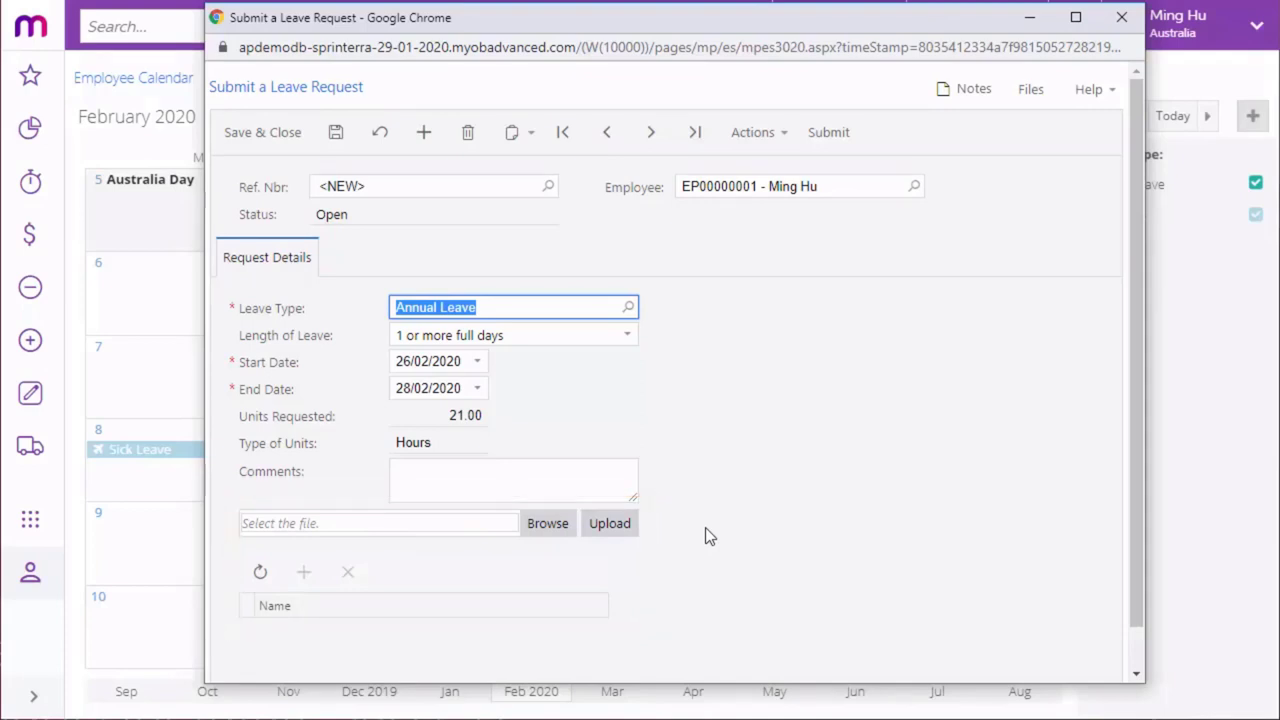
{"action": "left_click", "coordinate": [840, 145]}
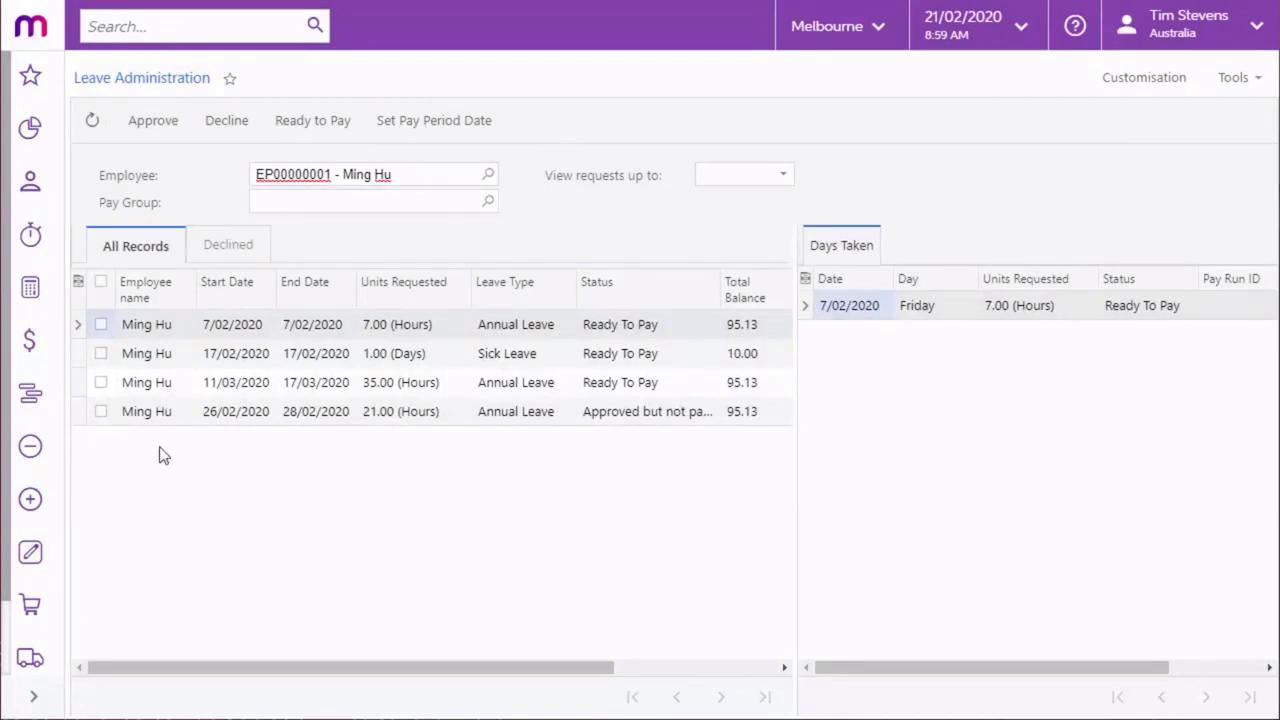
- Mark the annual leave request for 26/02/2020 to 28/02/2020 as Ready to Pay and start setting its pay period date
{"action": "left_click", "coordinate": [102, 411]}
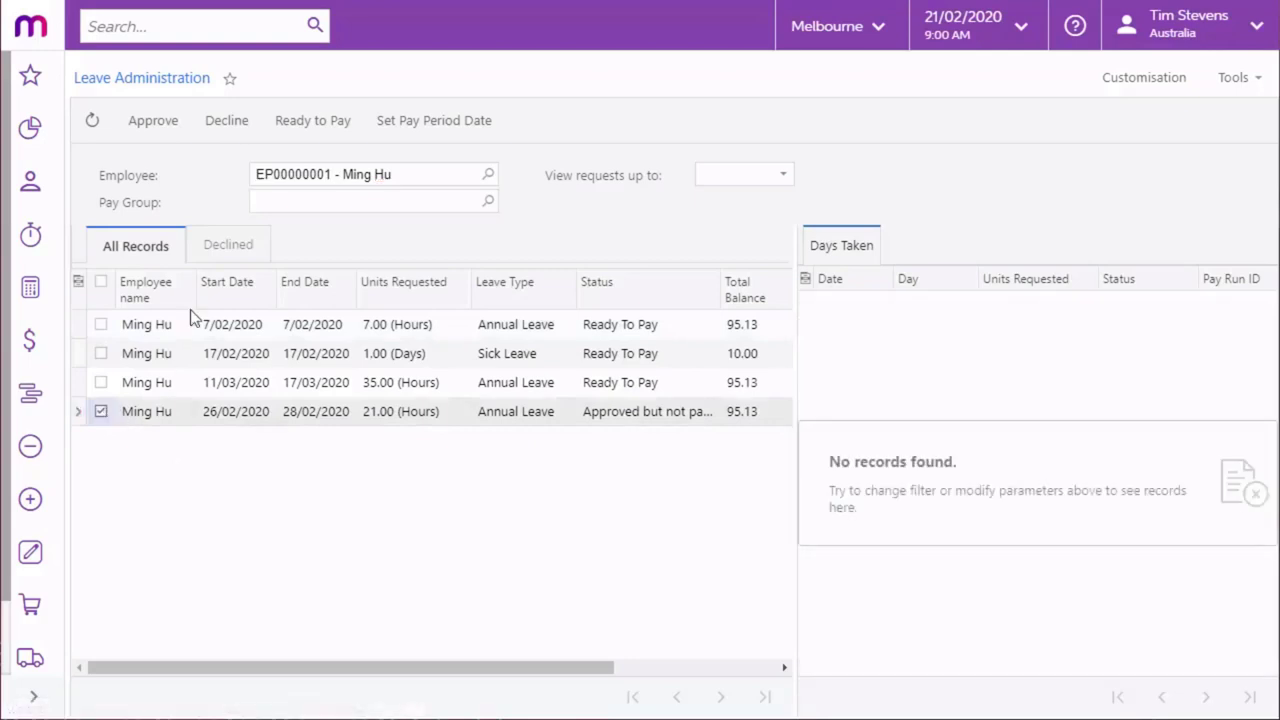
{"action": "left_click", "coordinate": [313, 122]}
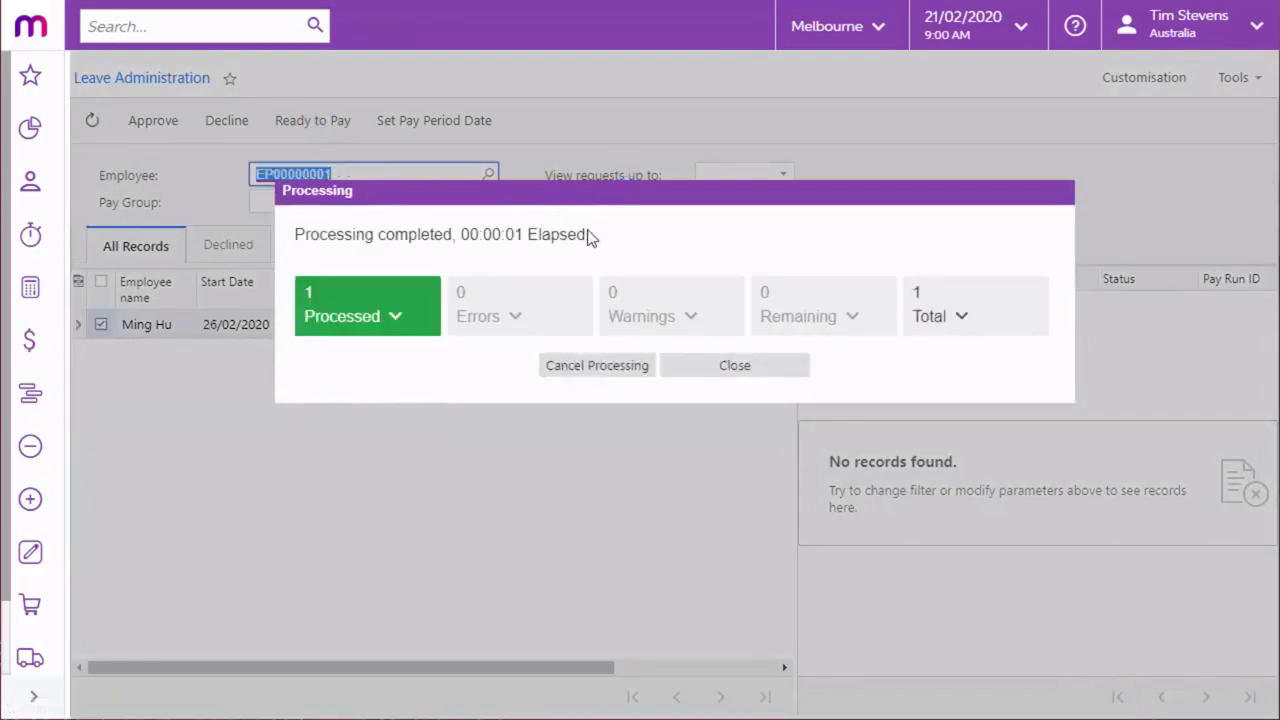
{"action": "left_click", "coordinate": [716, 367]}
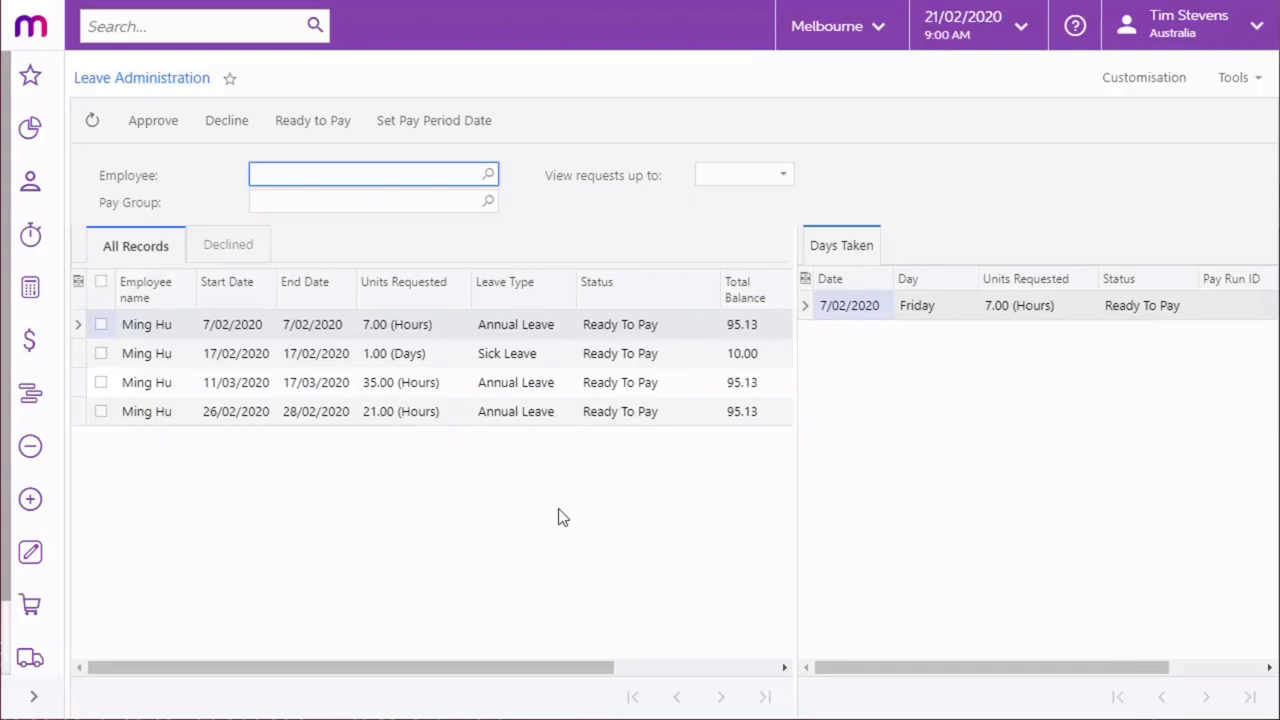
{"action": "left_click", "coordinate": [100, 411]}
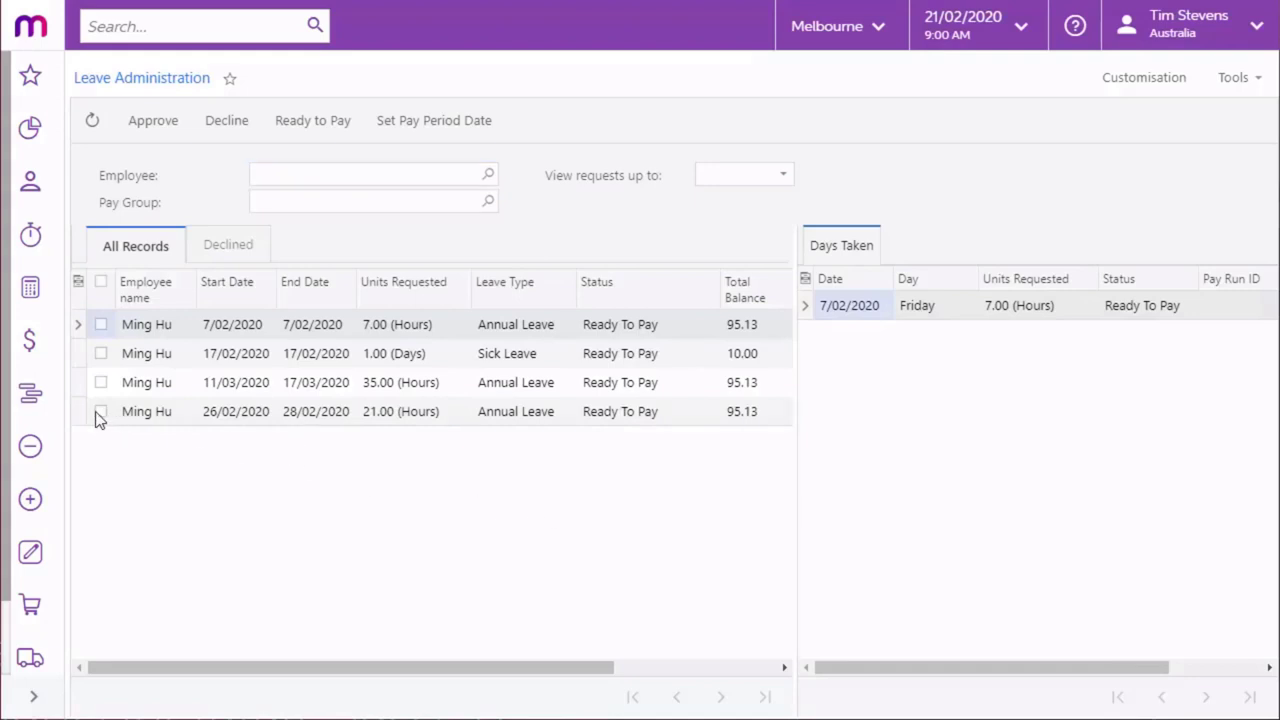
{"action": "left_click", "coordinate": [463, 120]}
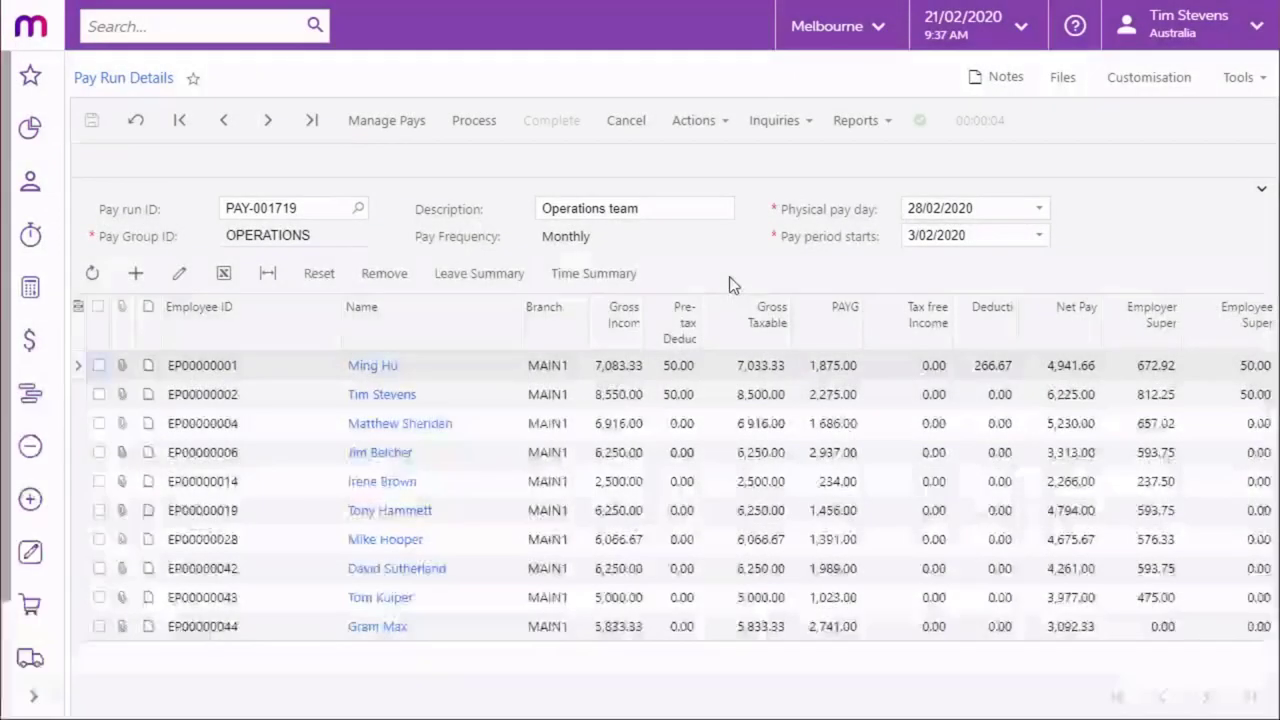
- Import leave into the Operations team pay run and check the annual leave days taken in the first employee's current pay
{"action": "left_click", "coordinate": [724, 128]}
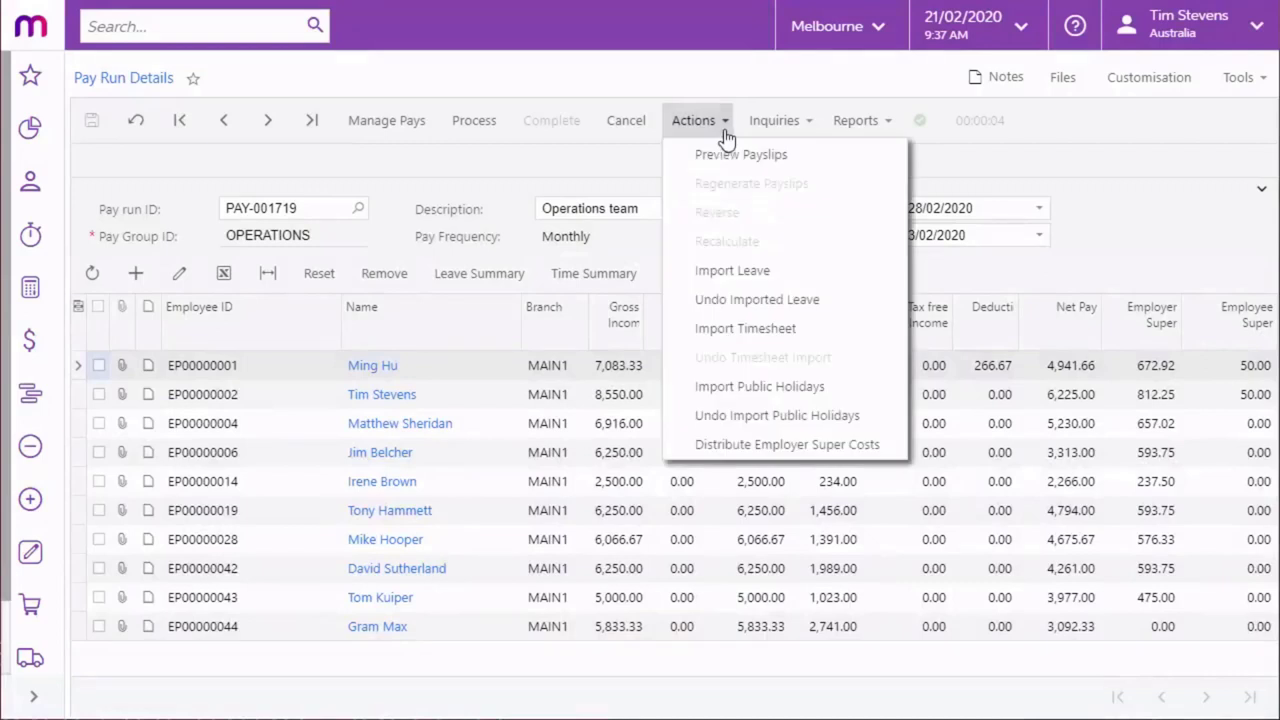
{"action": "left_click", "coordinate": [830, 283]}
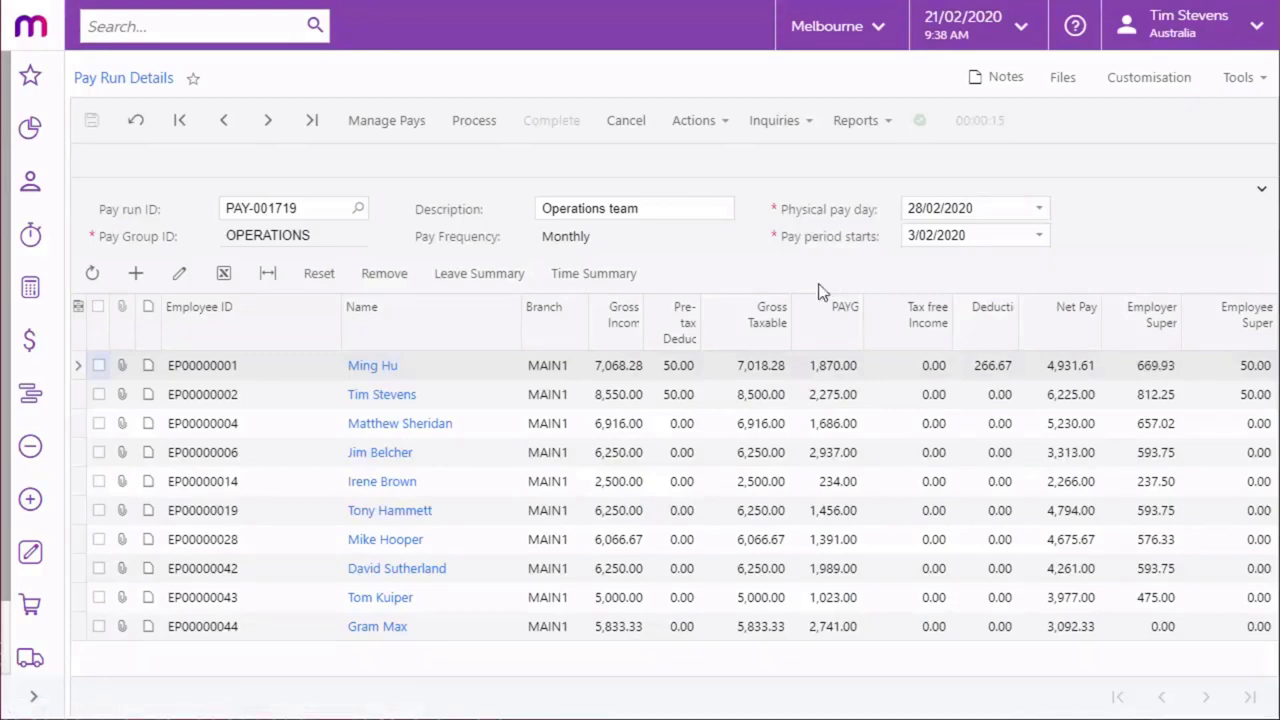
{"action": "left_click", "coordinate": [365, 366]}
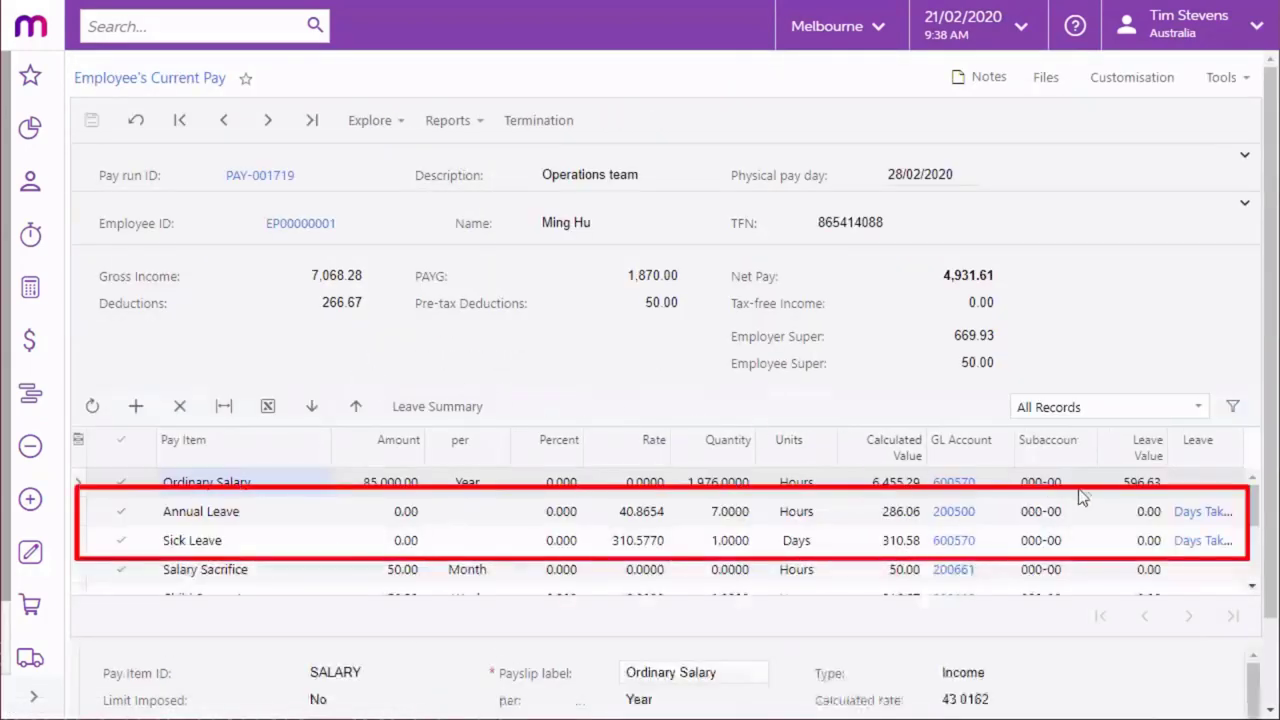
{"action": "left_click", "coordinate": [1197, 515]}
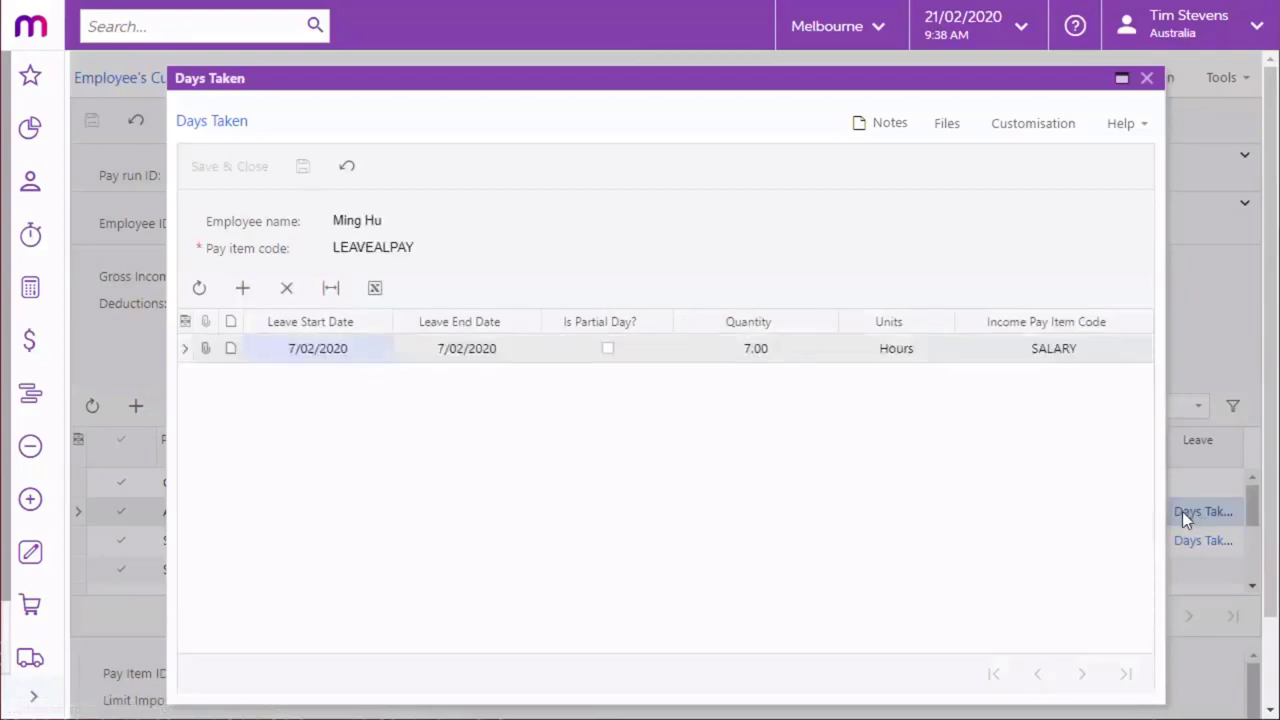
{"action": "left_click", "coordinate": [1147, 78]}
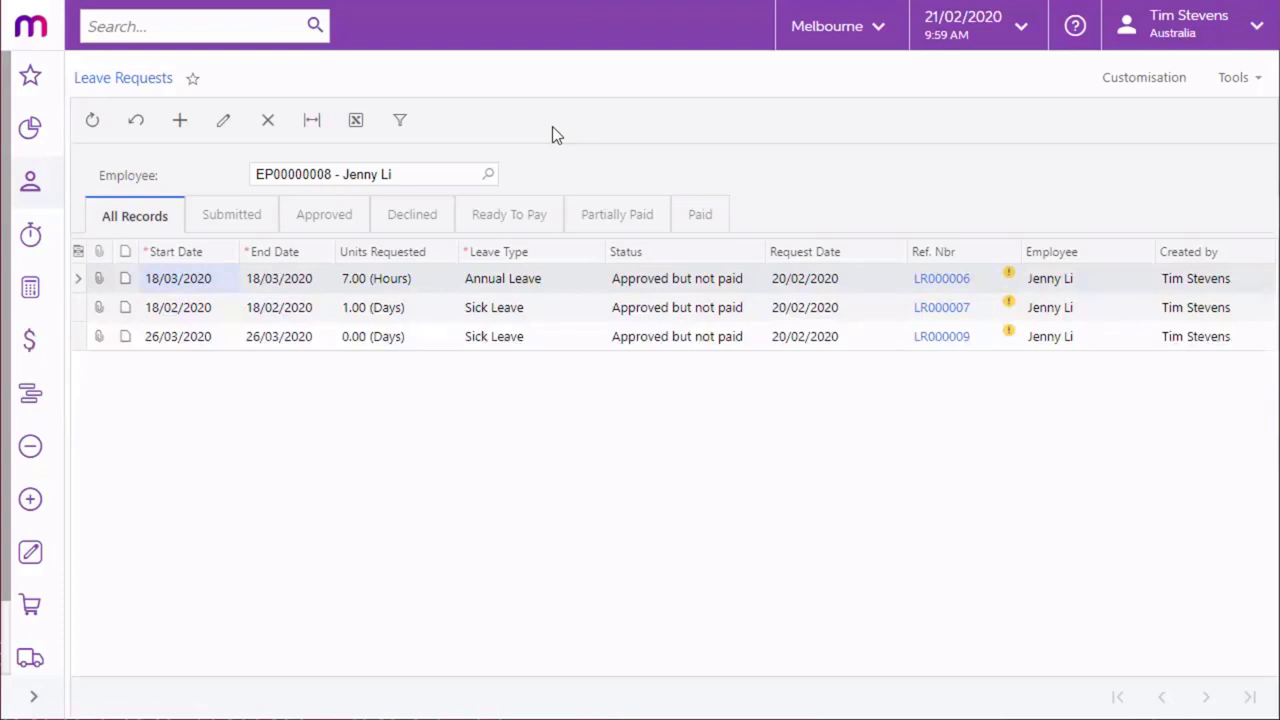
- Look up the leave requests of the third and fifth employees in the employee selection list
{"action": "left_click", "coordinate": [488, 174]}
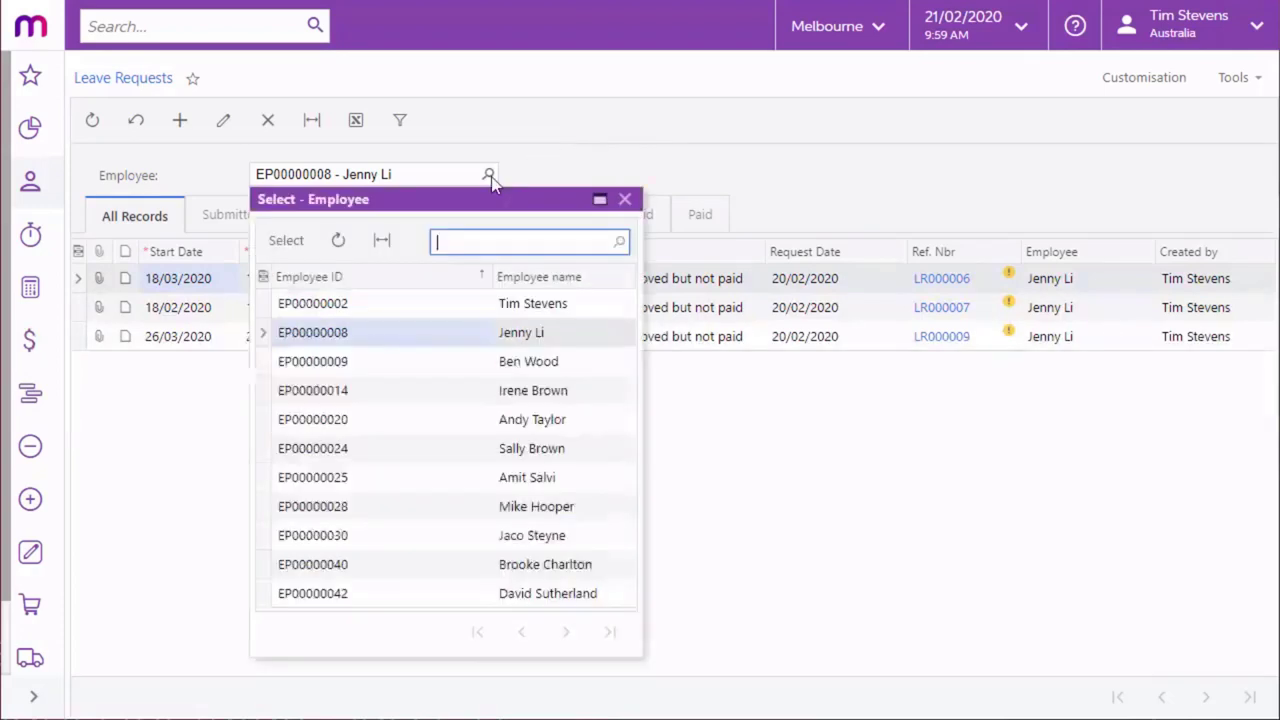
{"action": "double_click", "coordinate": [503, 366]}
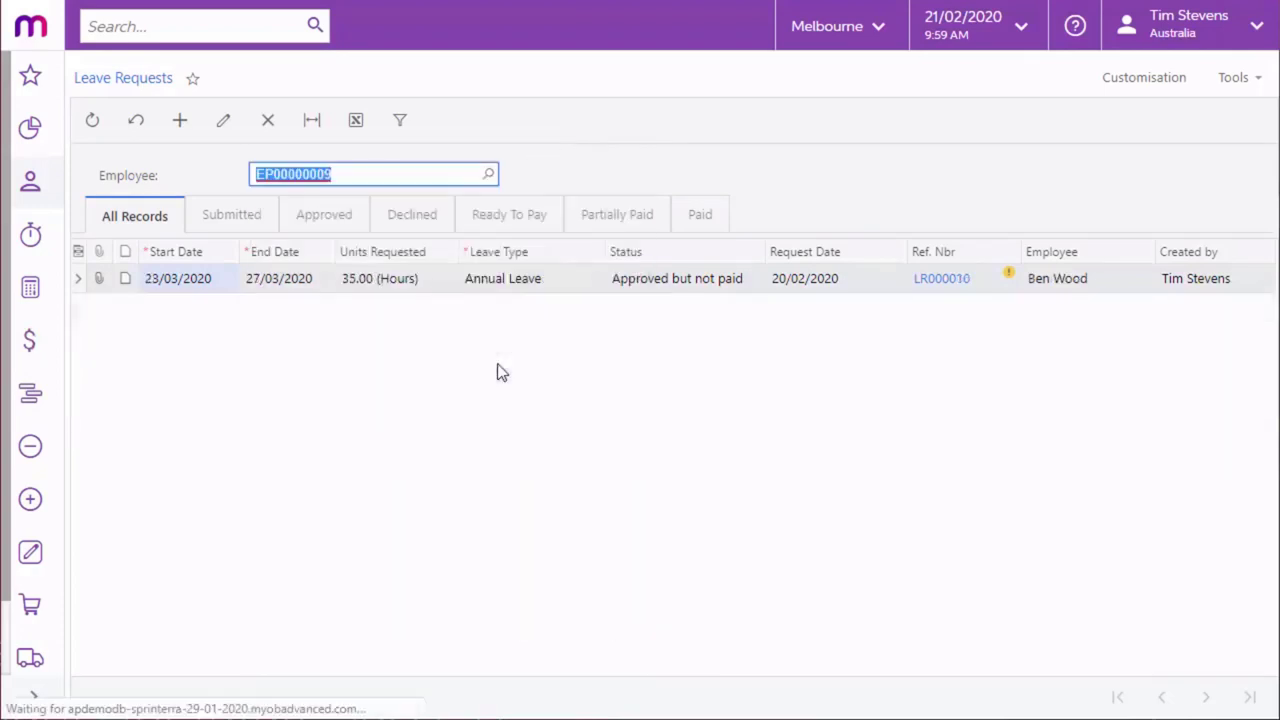
{"action": "left_click", "coordinate": [488, 174]}
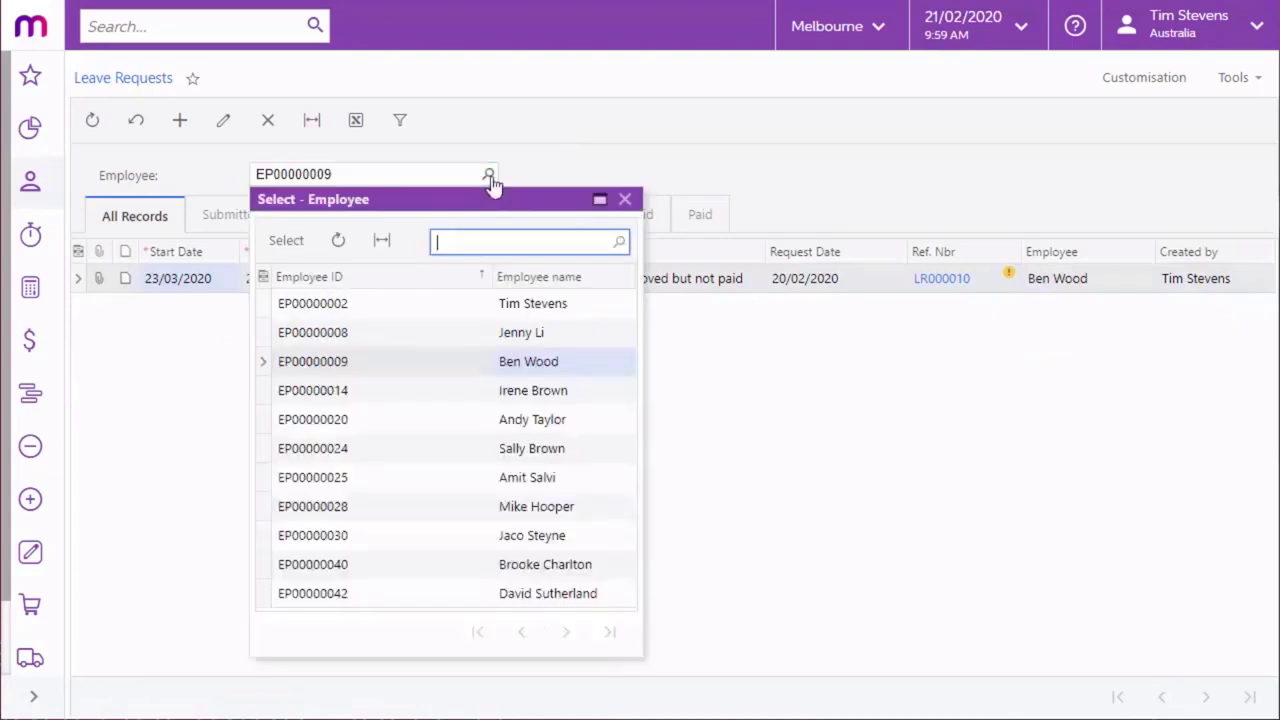
{"action": "double_click", "coordinate": [518, 422]}
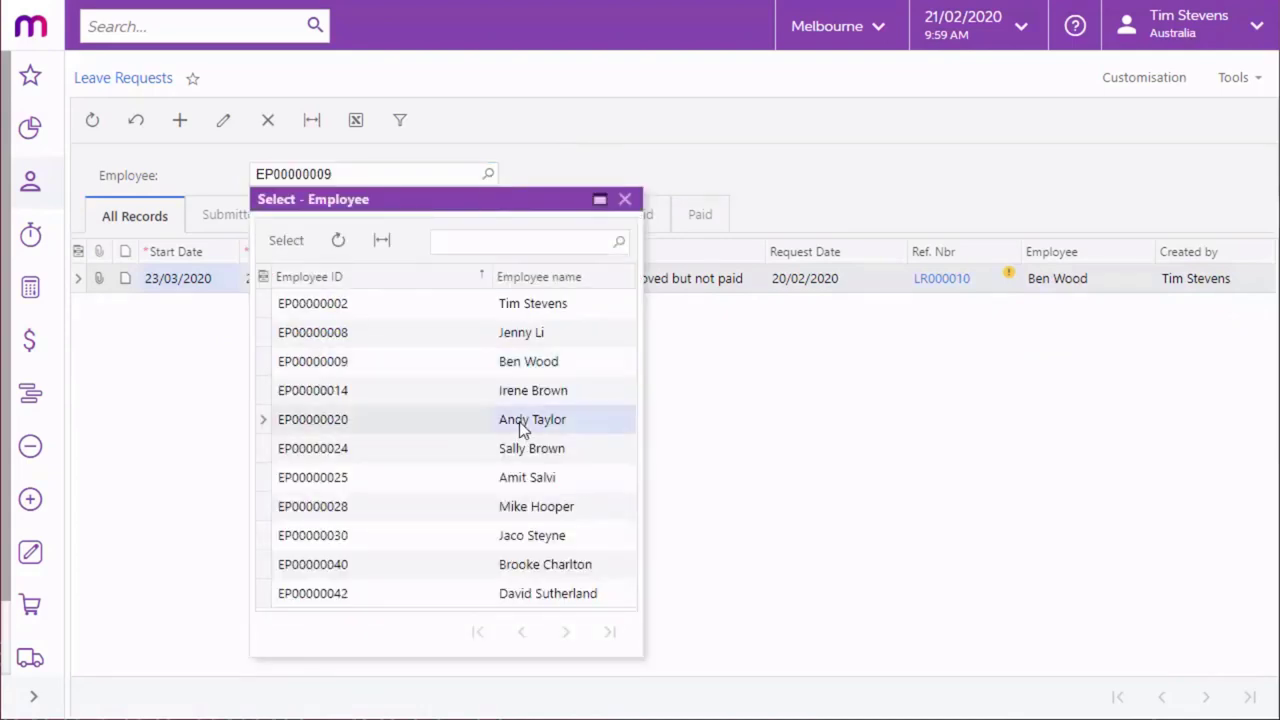
- Start a new Annual Leave request on behalf of the sixth employee in the selection list and open its start date choice
{"action": "left_click", "coordinate": [180, 121]}
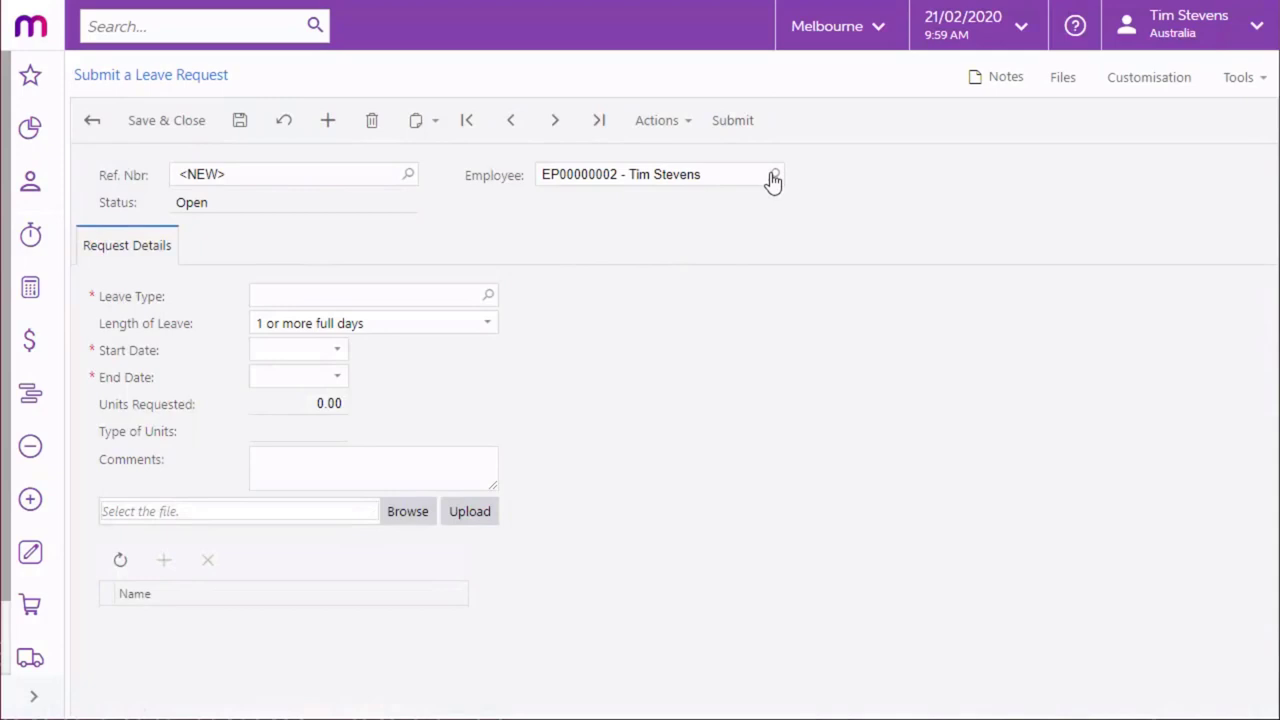
{"action": "left_click", "coordinate": [772, 173]}
{"action": "double_click", "coordinate": [845, 448]}
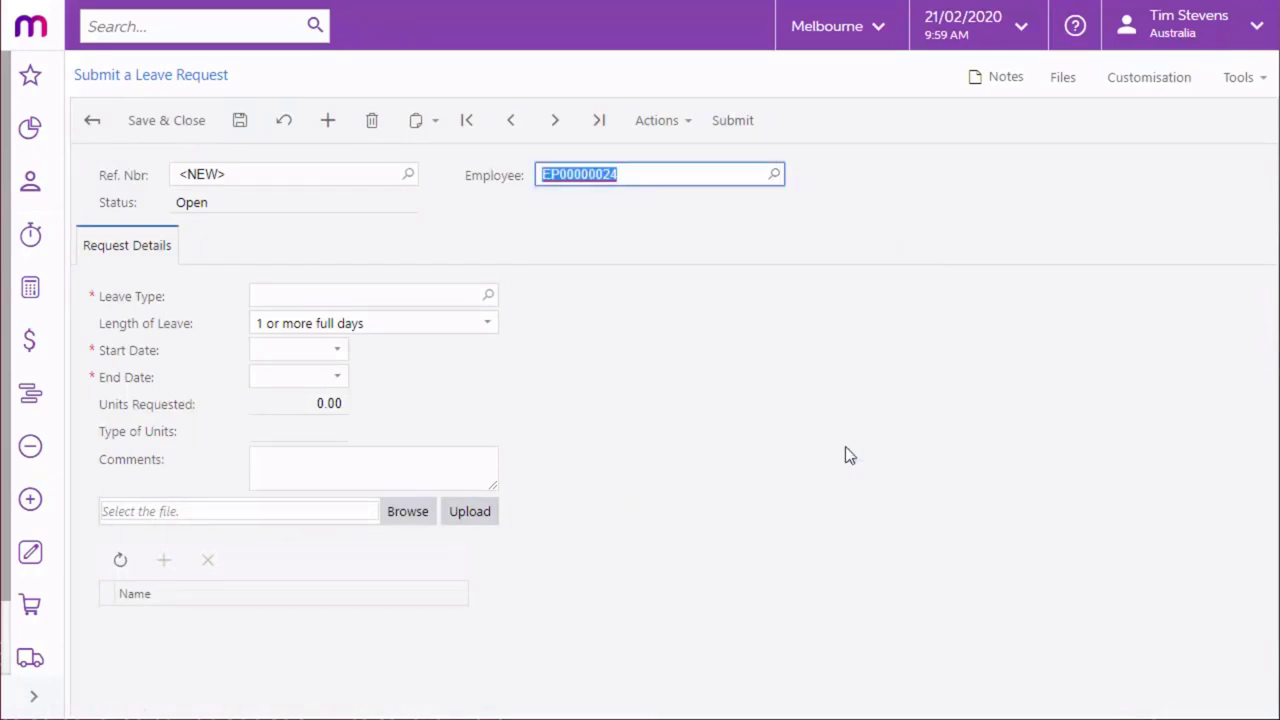
{"action": "left_click", "coordinate": [489, 295]}
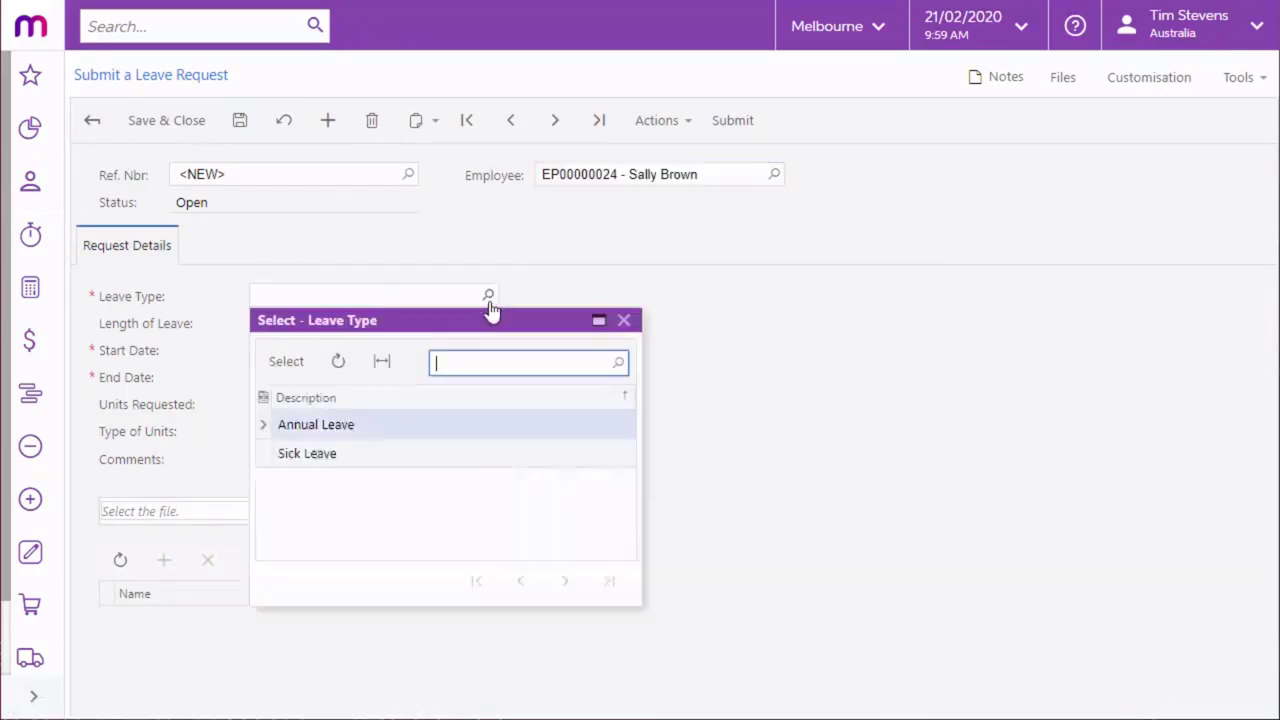
{"action": "double_click", "coordinate": [365, 428]}
{"action": "left_click", "coordinate": [336, 352]}
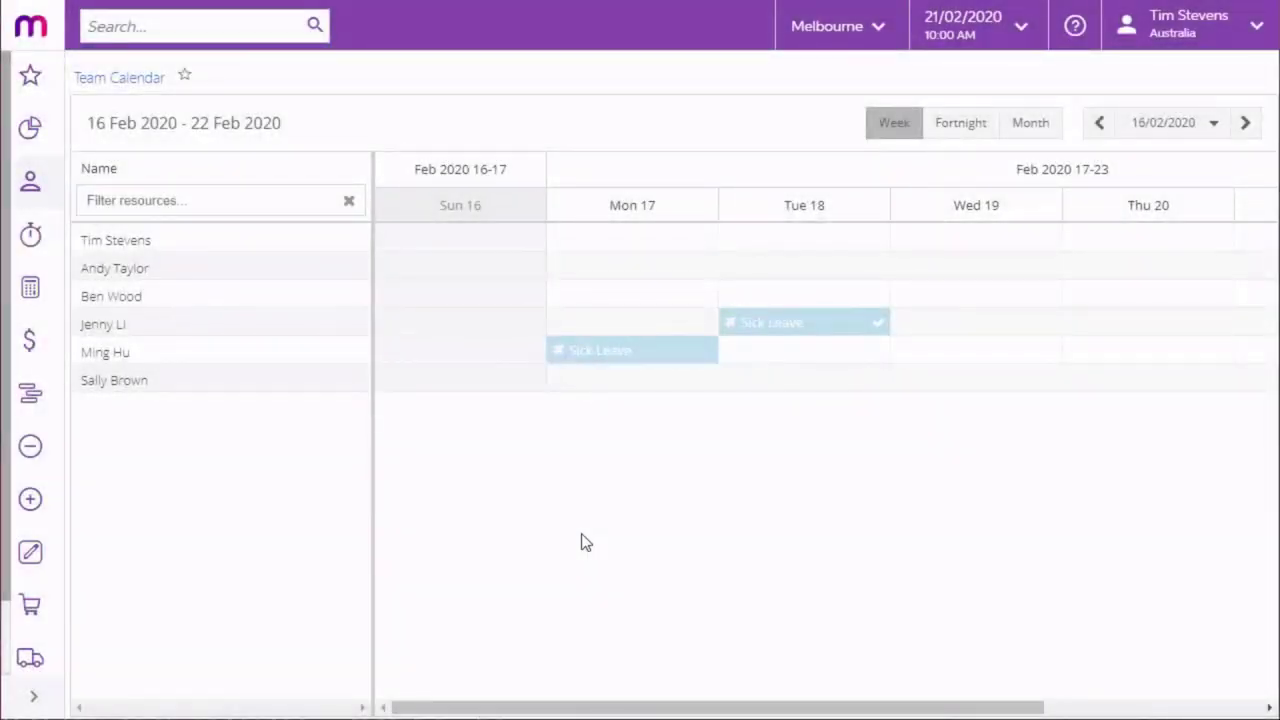
- Show the team calendar for the month of March 2020 and examine the details of three team members' leave entries
{"action": "left_click", "coordinate": [1034, 138]}
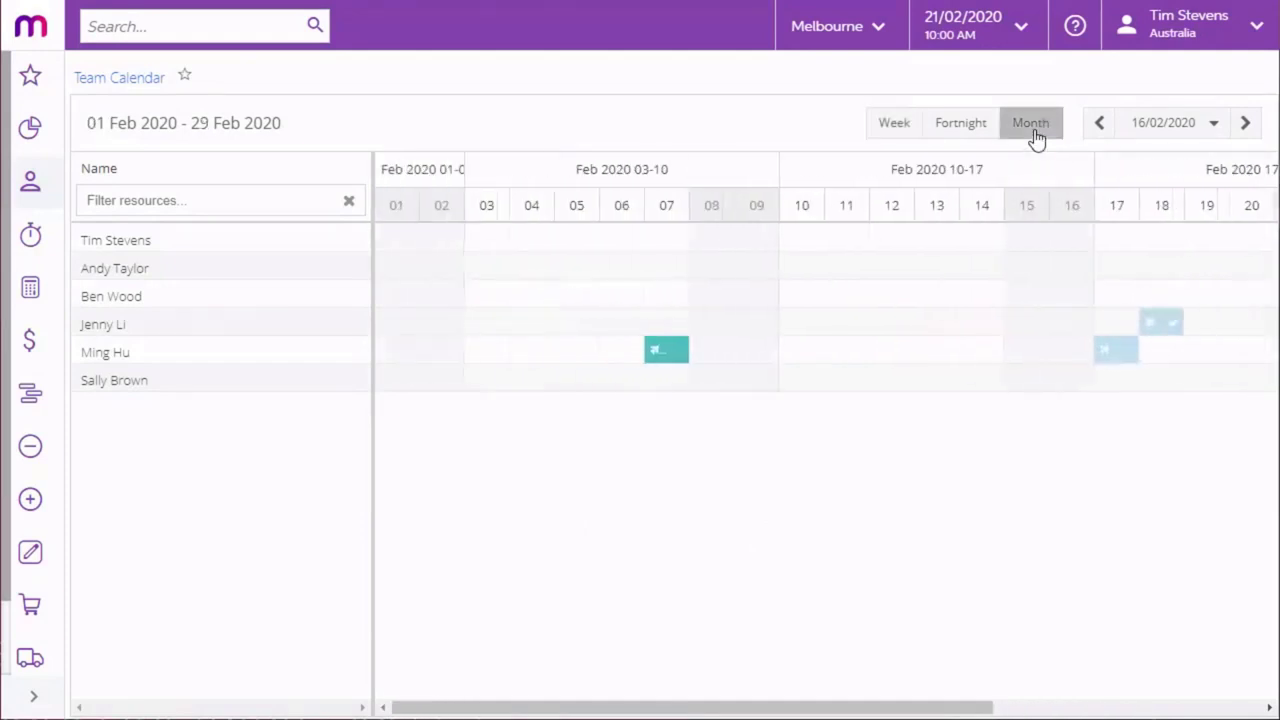
{"action": "left_click", "coordinate": [1246, 124]}
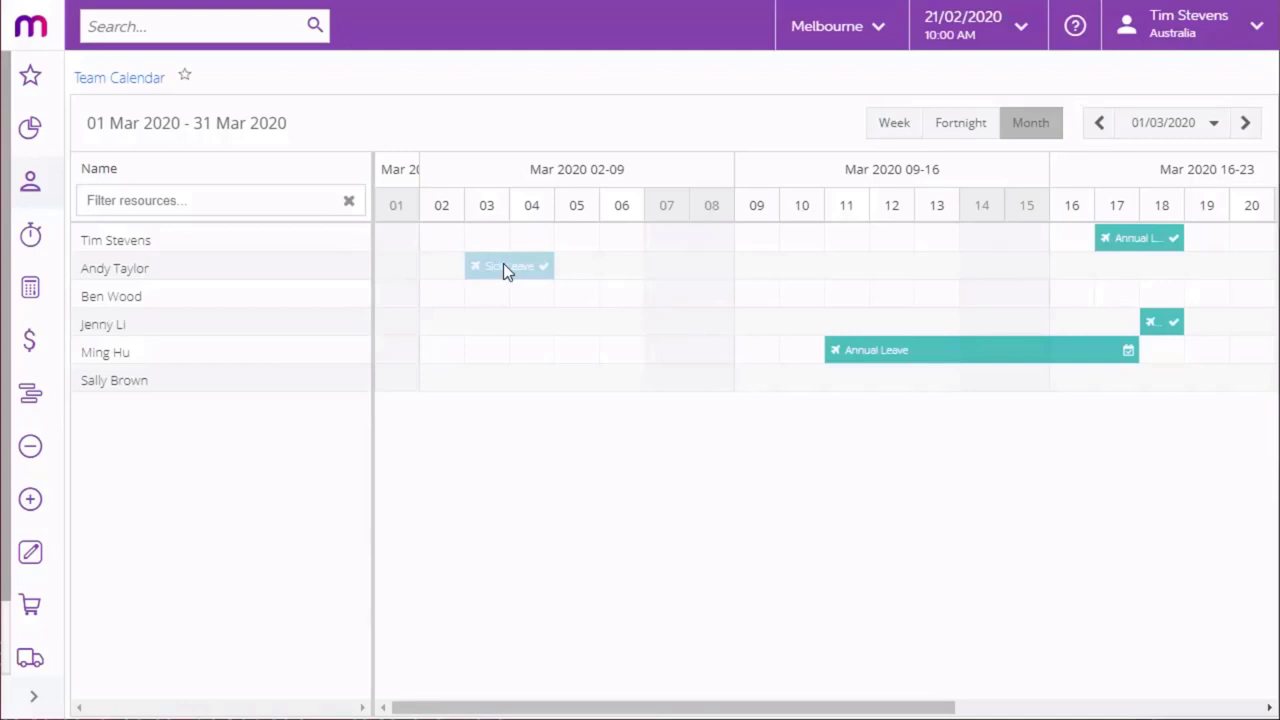
{"action": "mouse_move", "coordinate": [503, 266]}
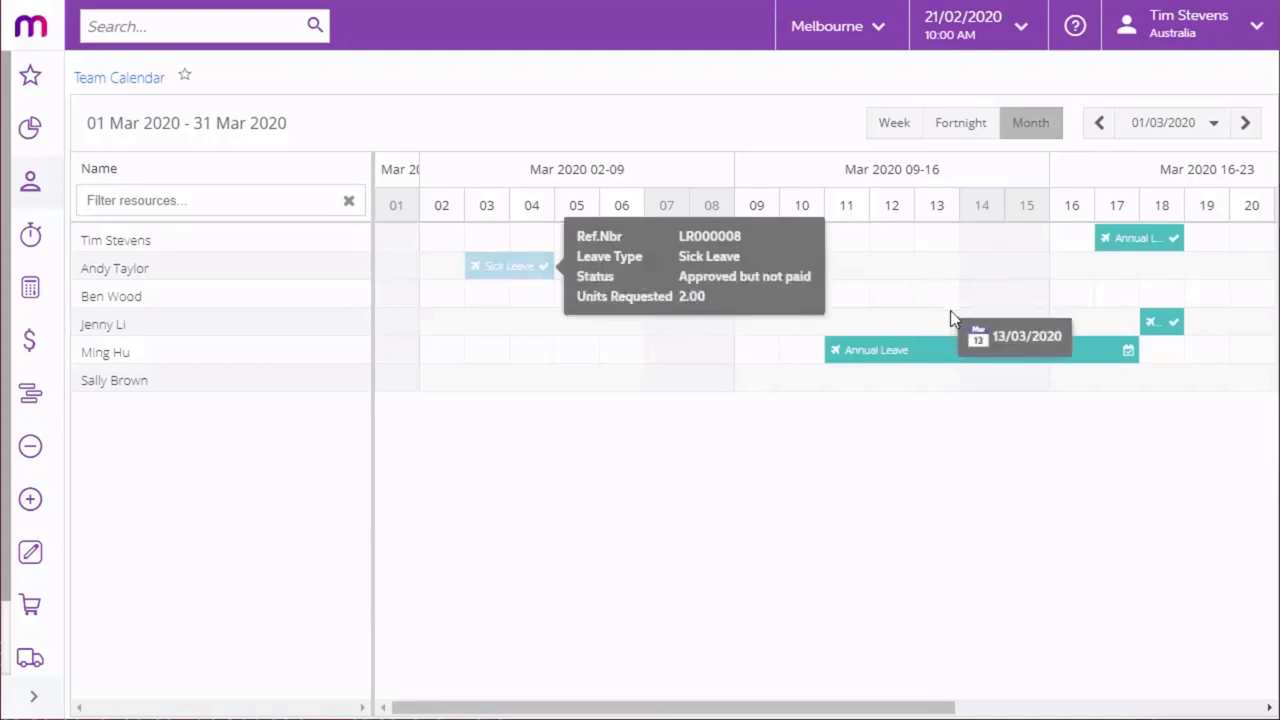
{"action": "mouse_move", "coordinate": [952, 350]}
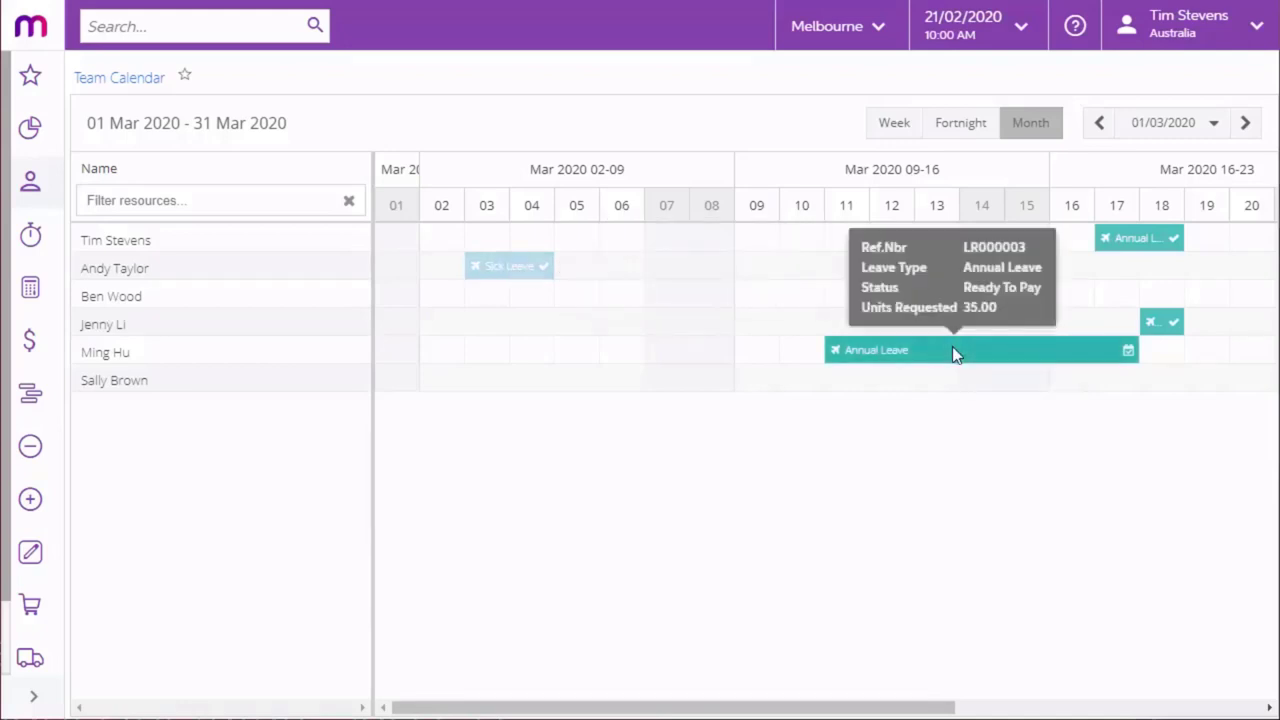
{"action": "mouse_move", "coordinate": [1118, 233]}
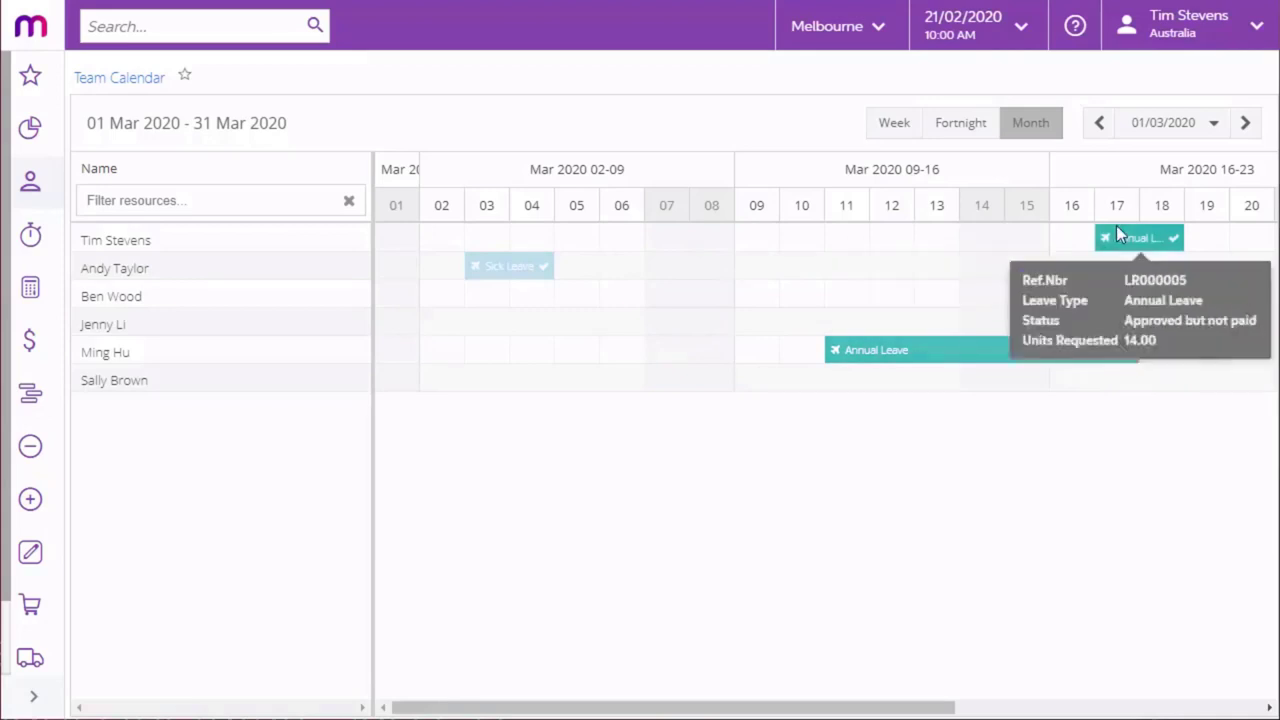